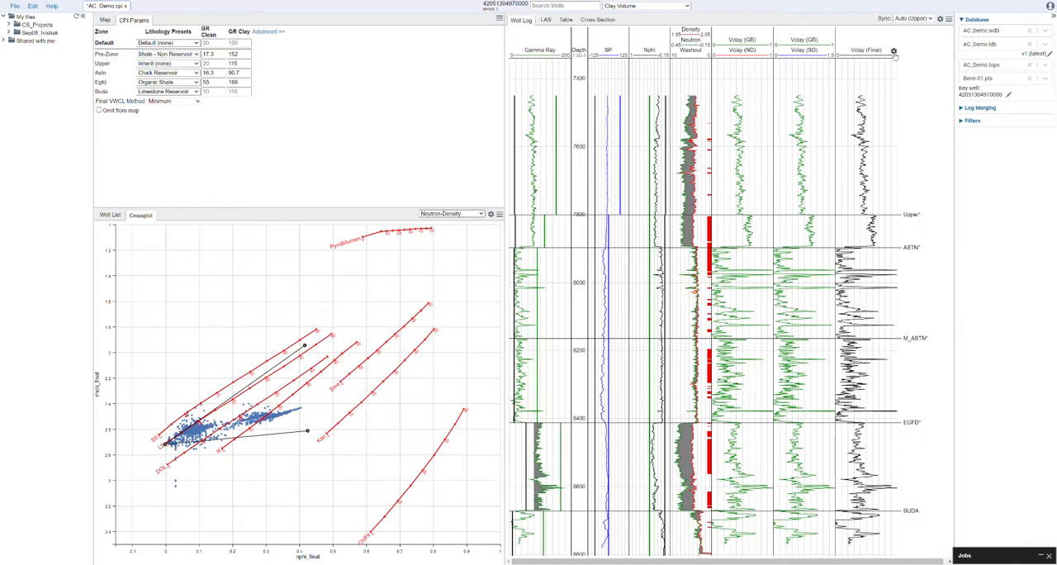
# Step: Add a points series for curve VWCL_CORE to the Vclay (Final) track and name it Clay (Core)
pyautogui.click(892, 51)
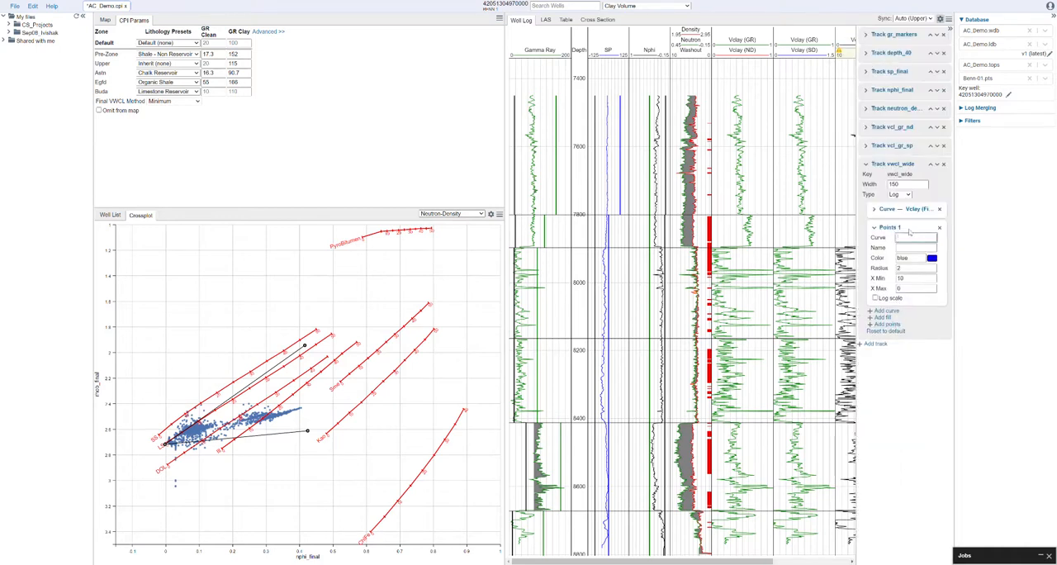
pyautogui.write('VWCL_CORE')
pyautogui.click(917, 247)
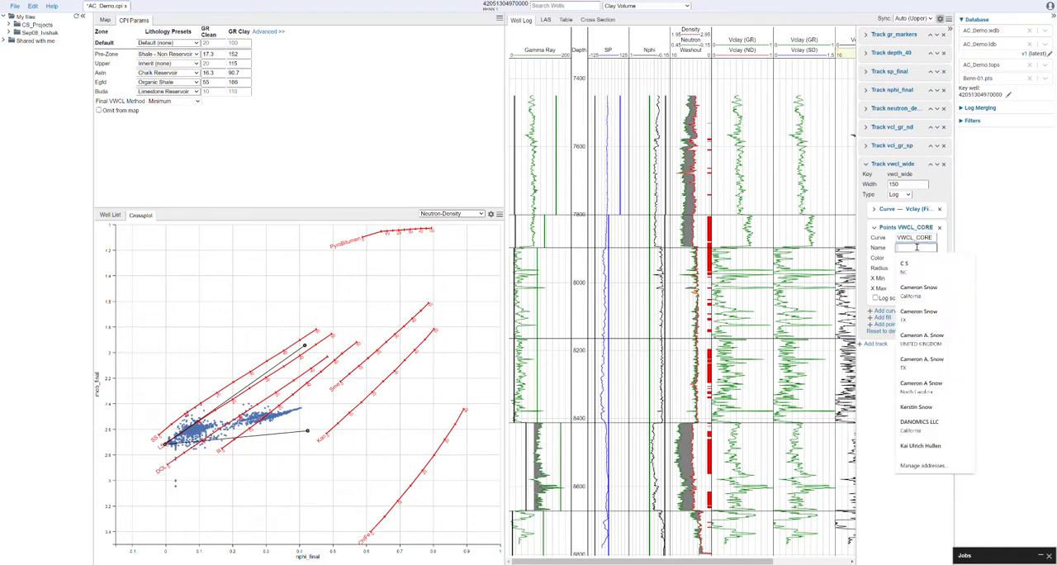
pyautogui.write('Clay (Core')
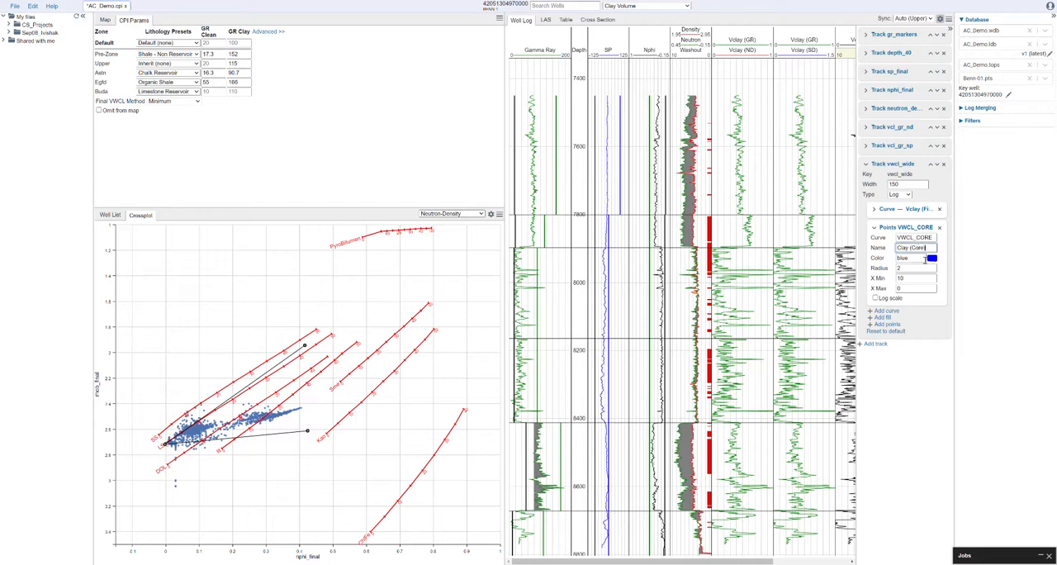
# Step: Format the Clay (Core) points with color #1212c8, radius 3 and an X range from 0 to 1
pyautogui.click(933, 259)
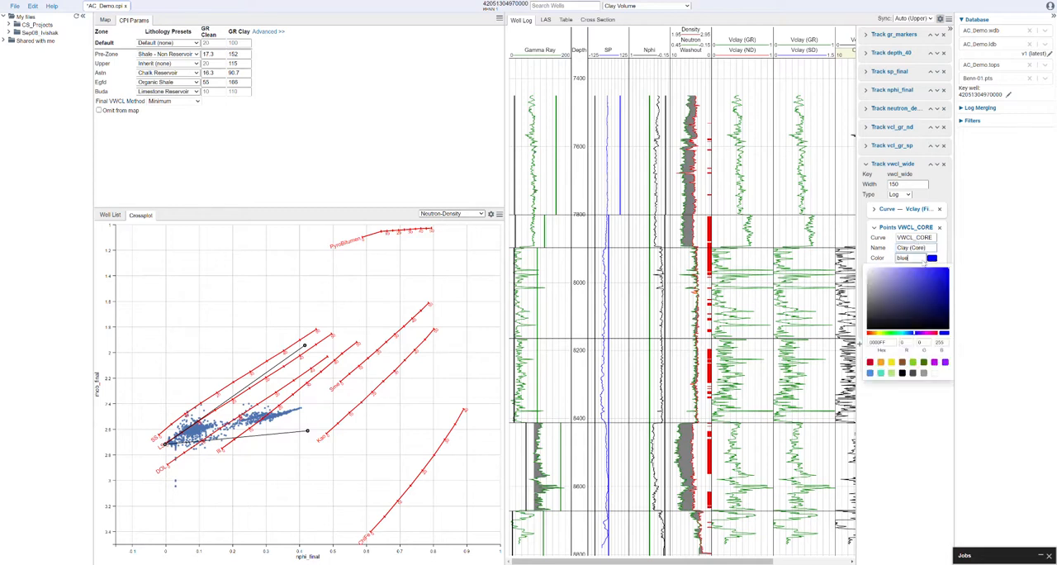
pyautogui.click(941, 286)
pyautogui.click(901, 269)
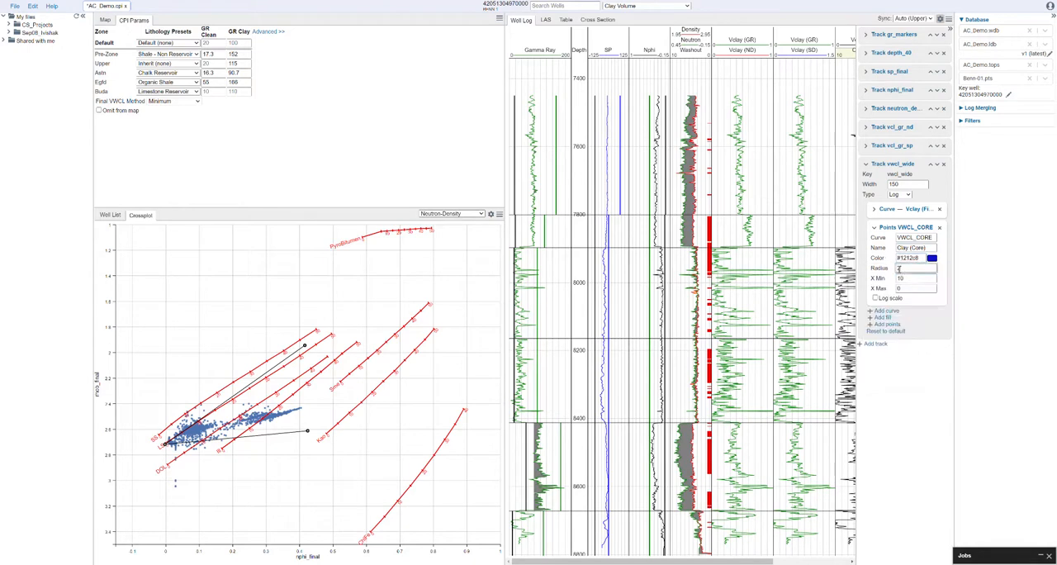
pyautogui.write('3')
pyautogui.click(906, 278)
pyautogui.click(909, 288)
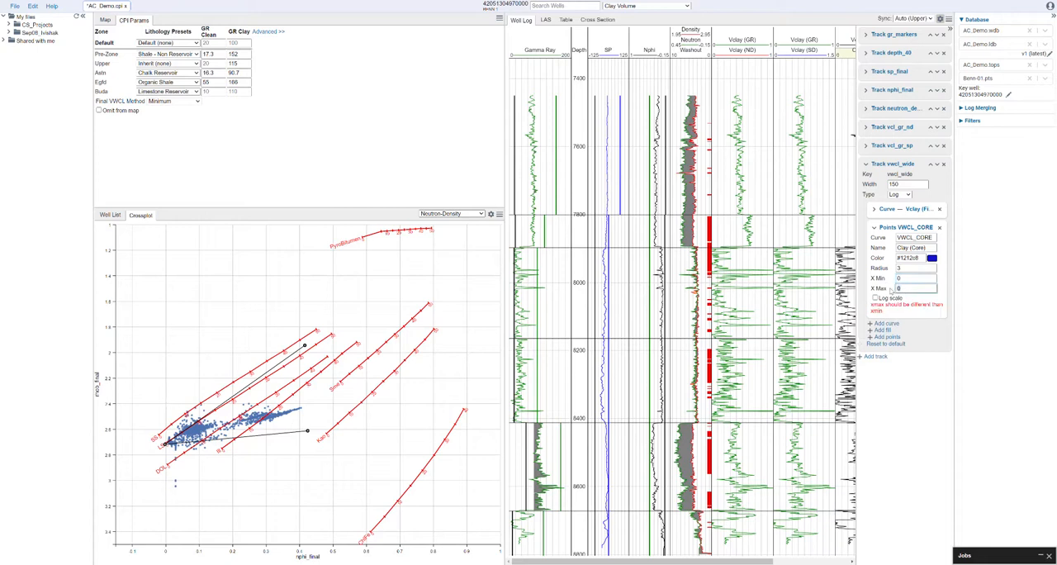
pyautogui.click(915, 394)
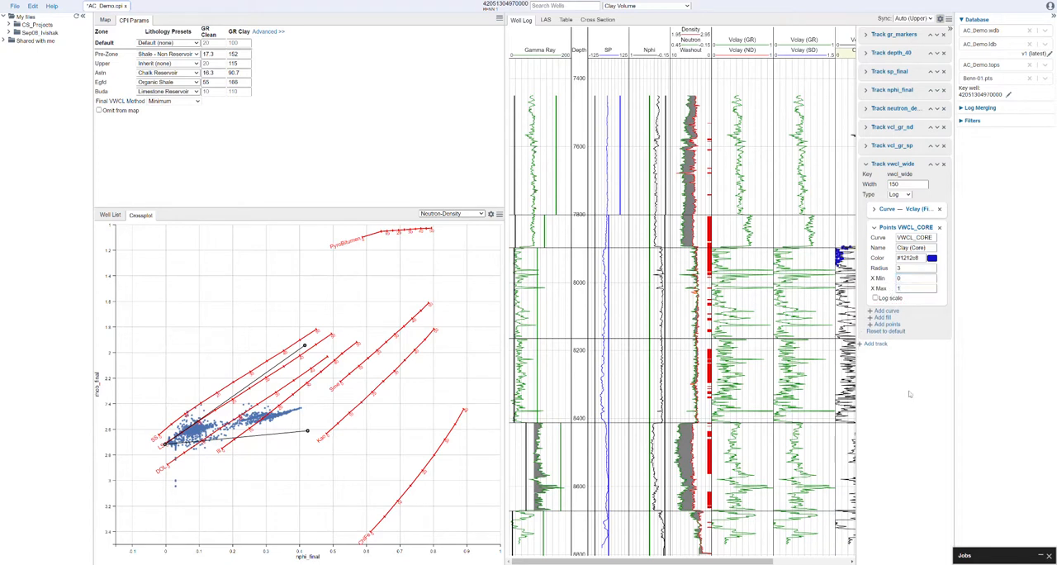
pyautogui.click(951, 29)
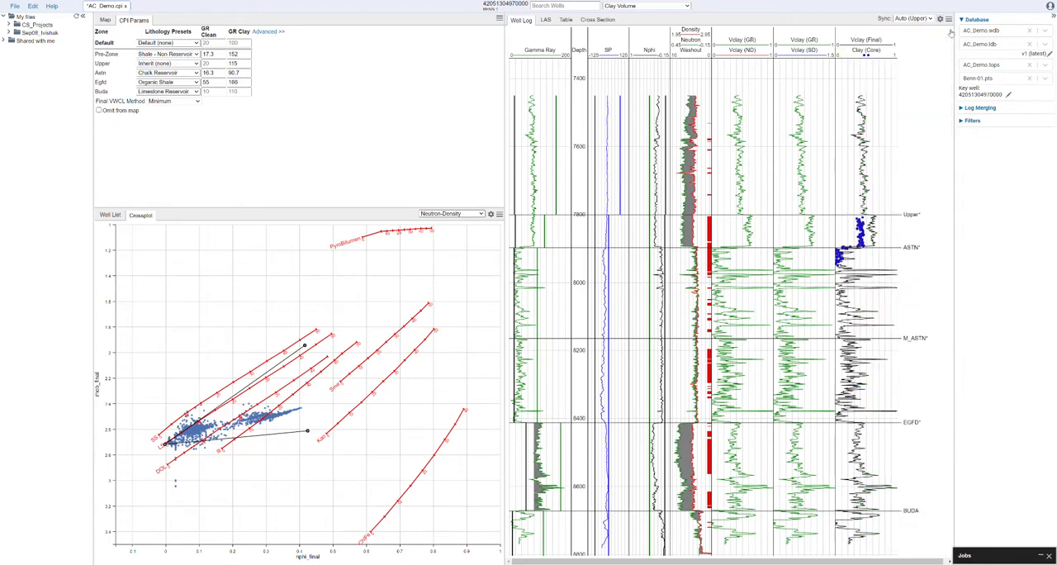
# Step: Adjust the gamma ray clay lines in the well log to 148 for the Upper zone and 145 for Astn
pyautogui.moveTo(585, 204); pyautogui.dragTo(587, 283)
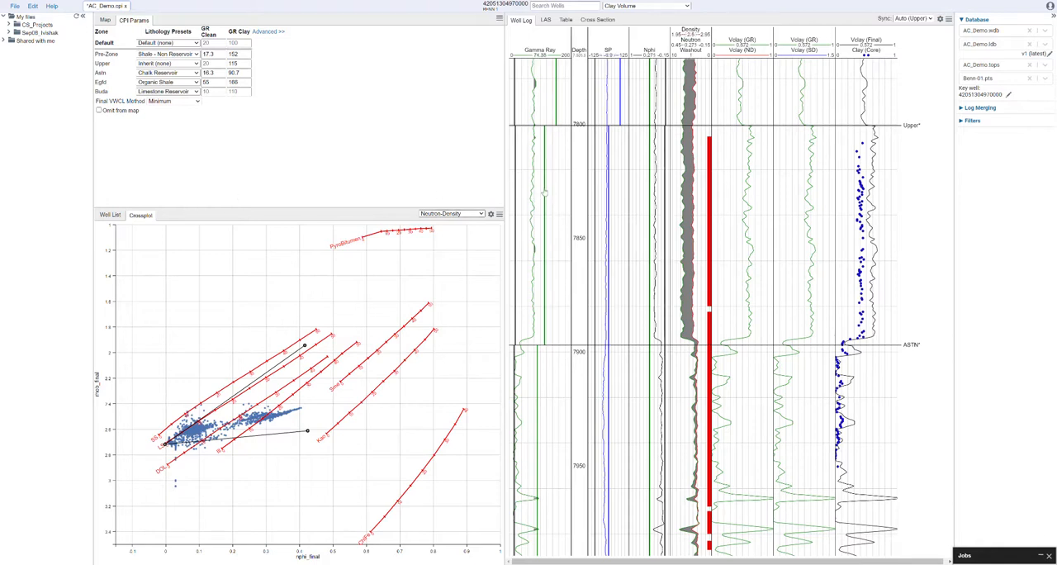
pyautogui.moveTo(544, 194); pyautogui.dragTo(555, 185)
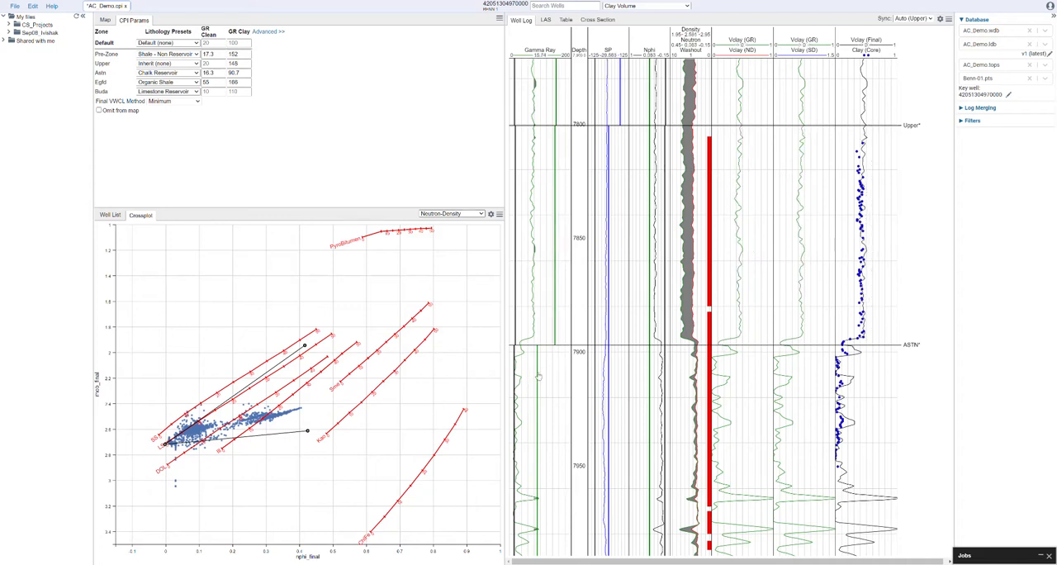
pyautogui.moveTo(538, 375); pyautogui.dragTo(554, 369)
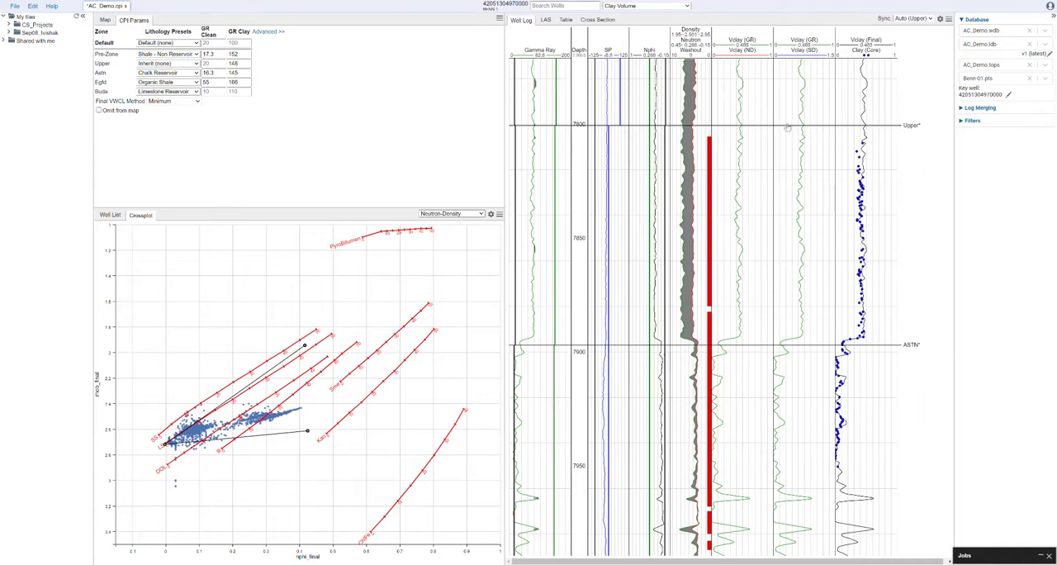
# Step: Switch the crossplot from Neutron-Density to the Custom type and open its settings
pyautogui.click(482, 216)
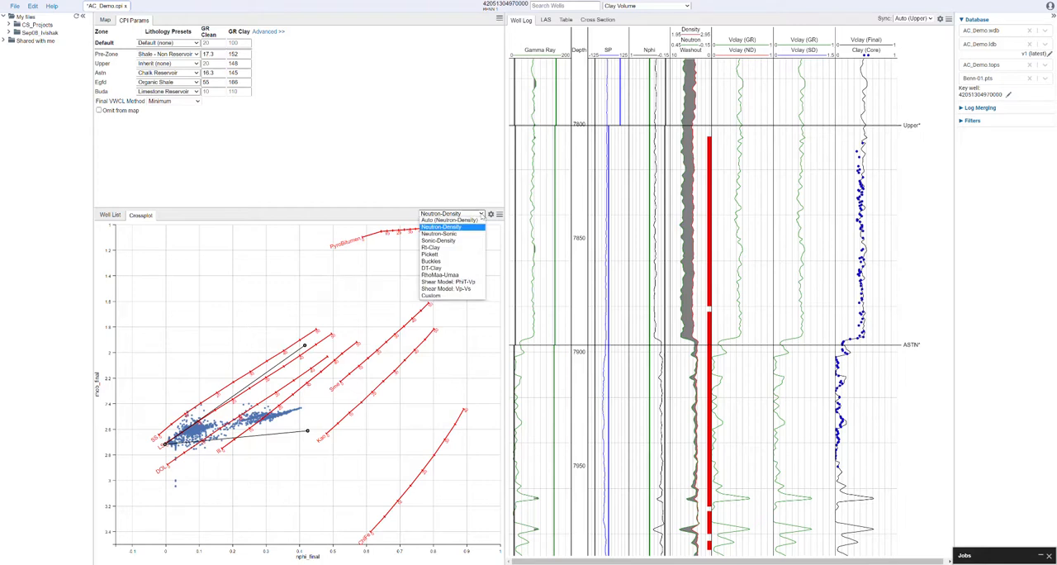
pyautogui.click(455, 296)
pyautogui.click(492, 213)
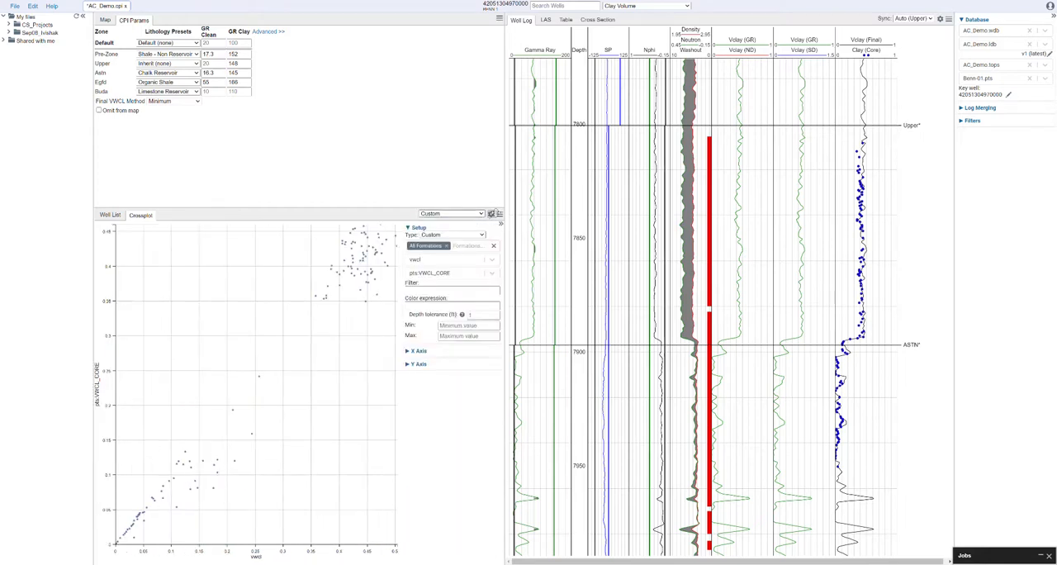
# Step: Plot vwcl on the crossplot's X axis against pts:VWCL_CORE on the Y axis
pyautogui.click(440, 261)
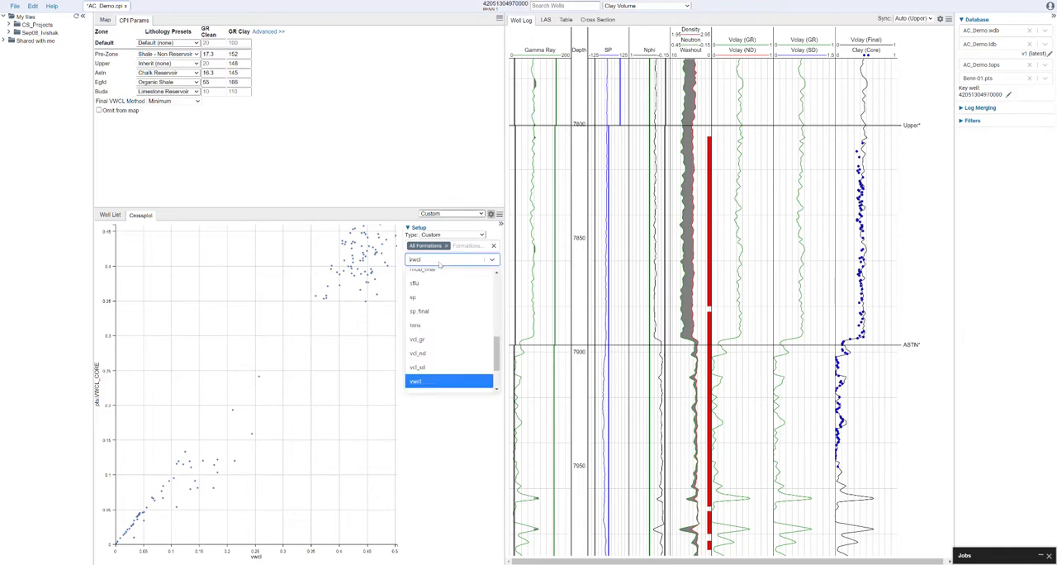
pyautogui.write('vwcl')
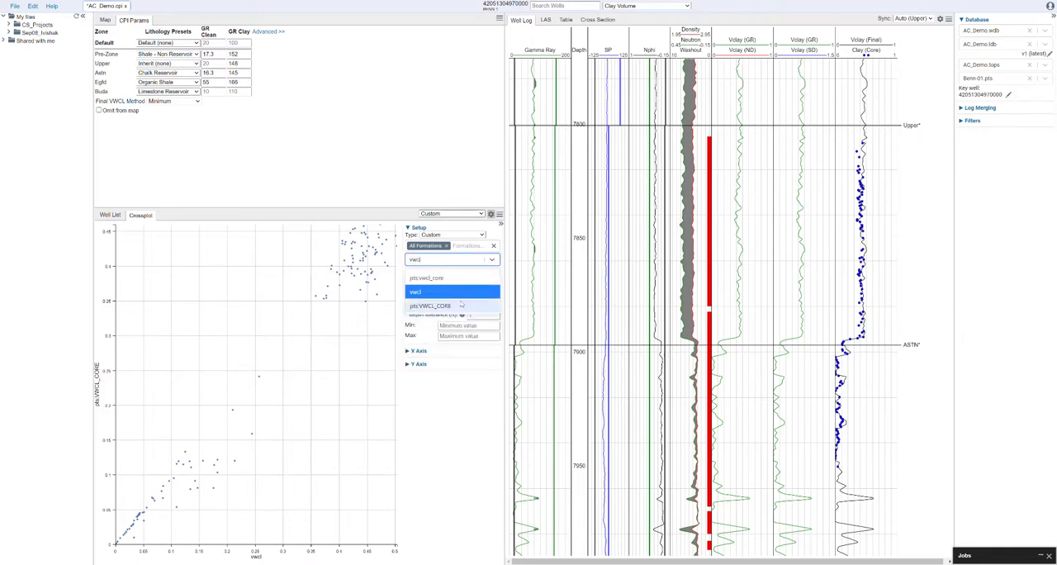
pyautogui.click(460, 294)
pyautogui.click(440, 276)
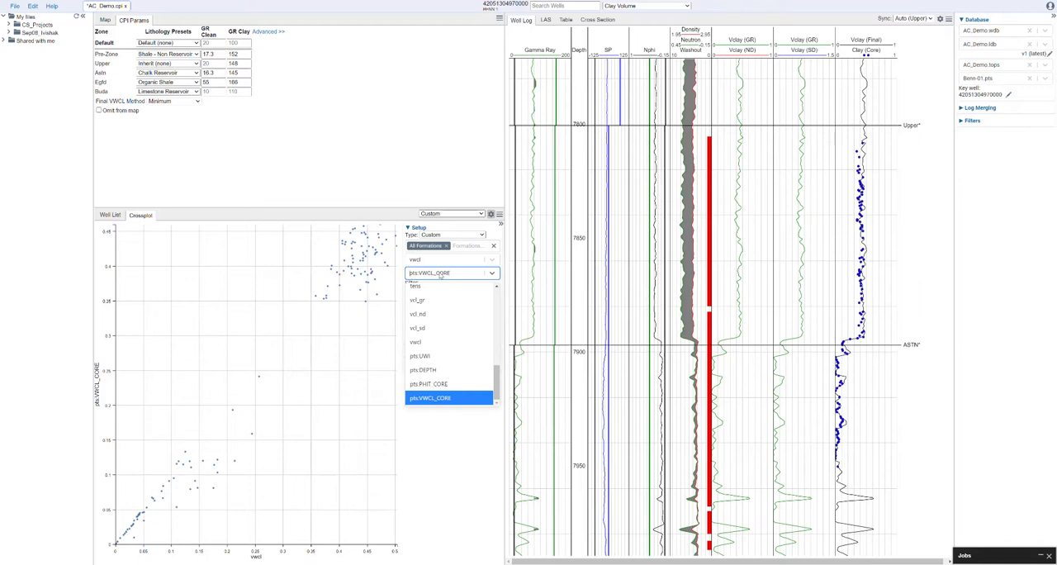
pyautogui.write('pts')
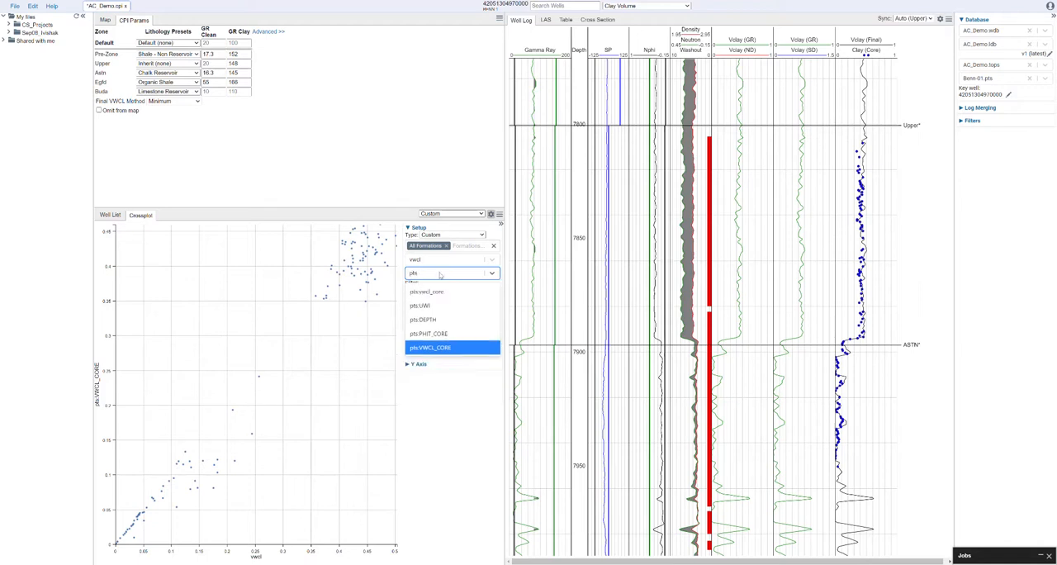
pyautogui.click(437, 349)
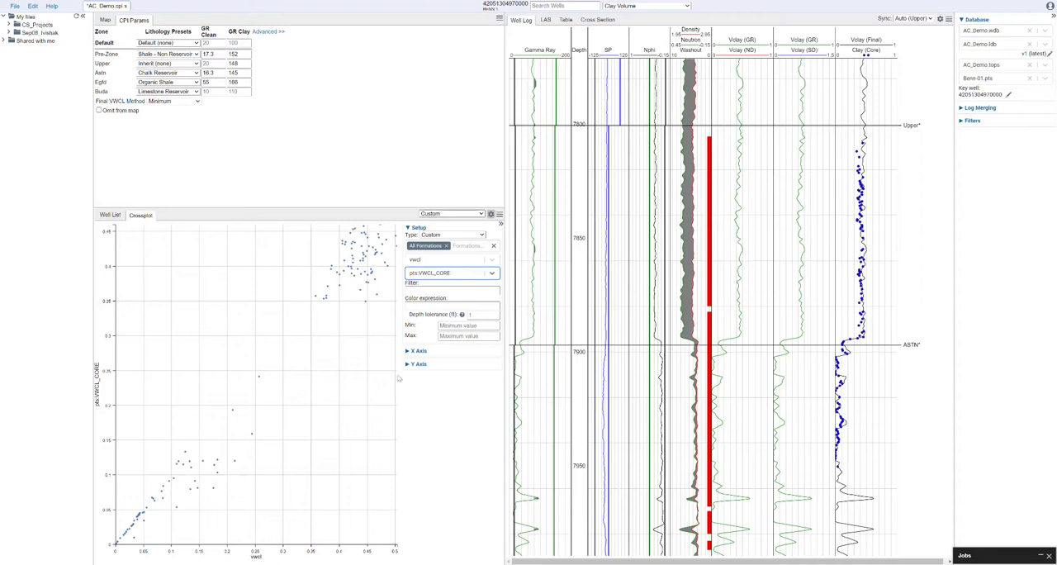
pyautogui.click(436, 306)
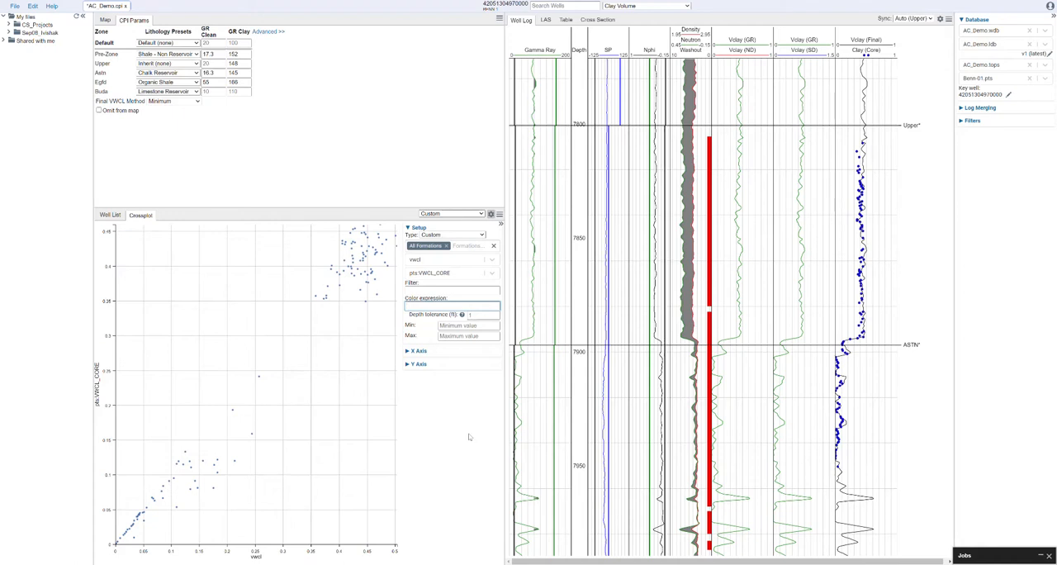
pyautogui.write('@resd_final')
pyautogui.click(452, 406)
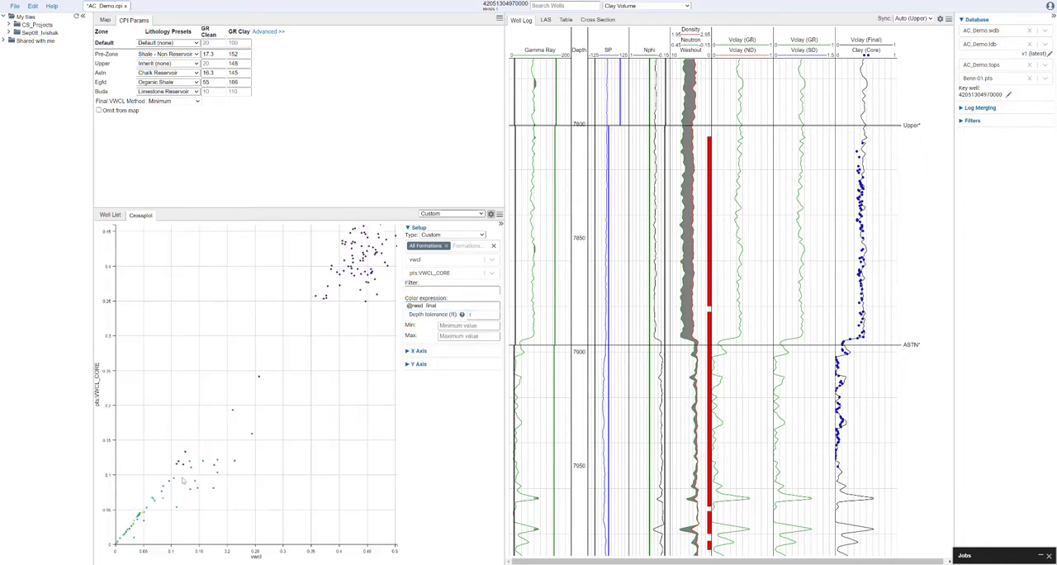
pyautogui.click(453, 305)
pyautogui.click(460, 407)
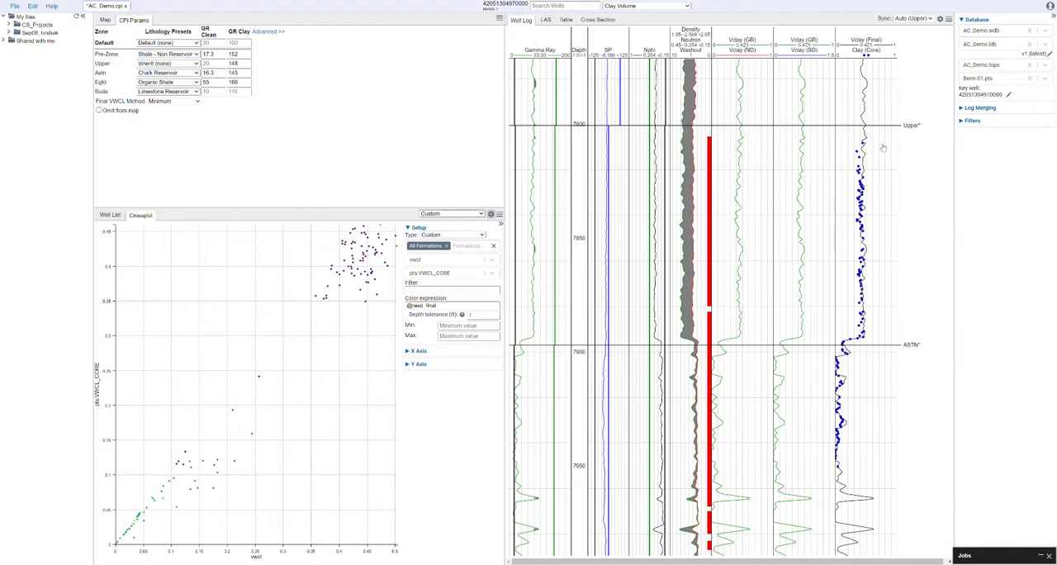
# Step: In the Porosity Interpretation module, add a PHIT_CORE points series named Phi (Core) to the PhiT/PhiE track
pyautogui.click(678, 8)
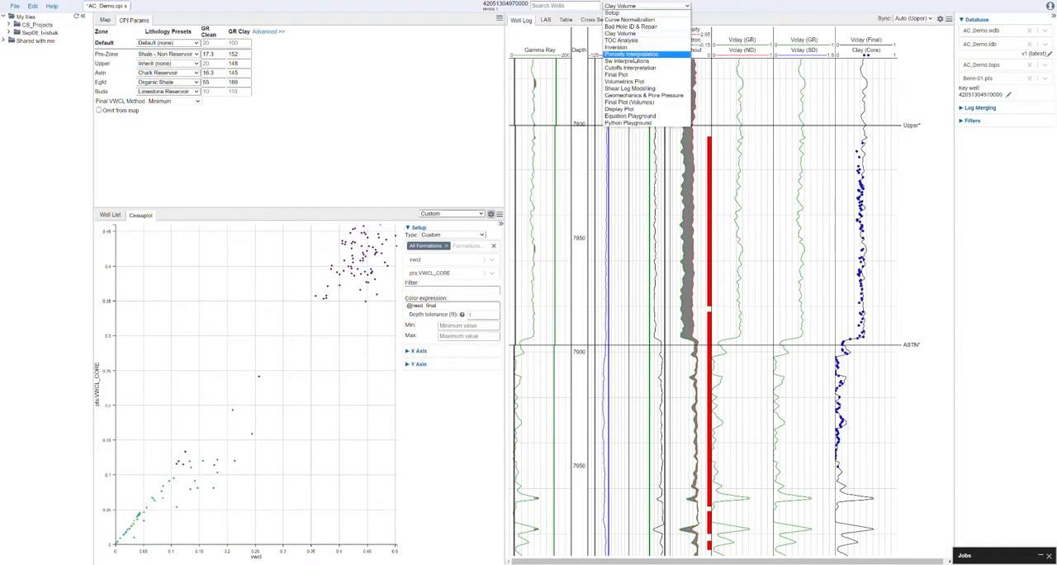
pyautogui.click(632, 55)
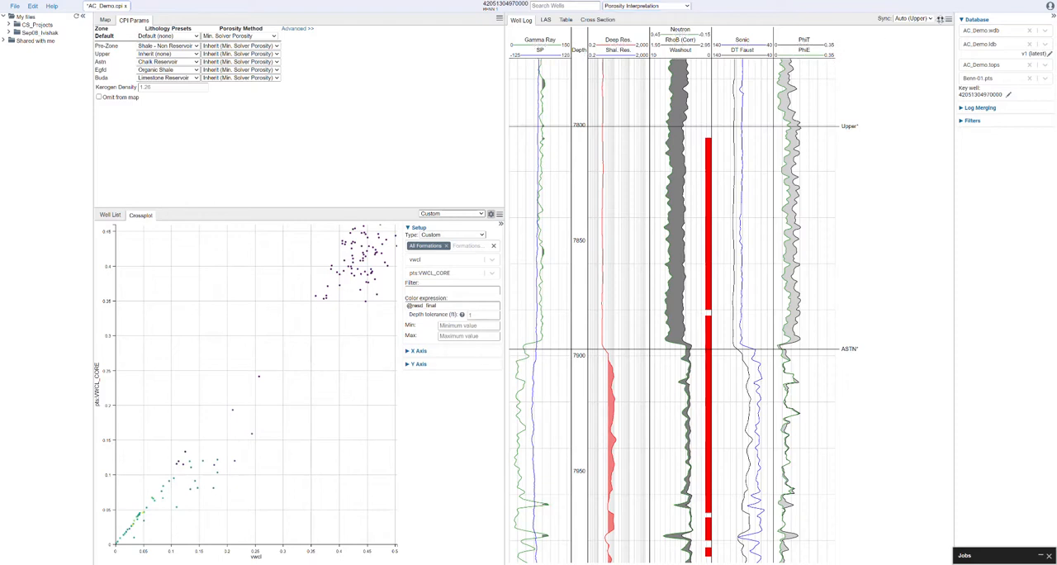
pyautogui.click(940, 18)
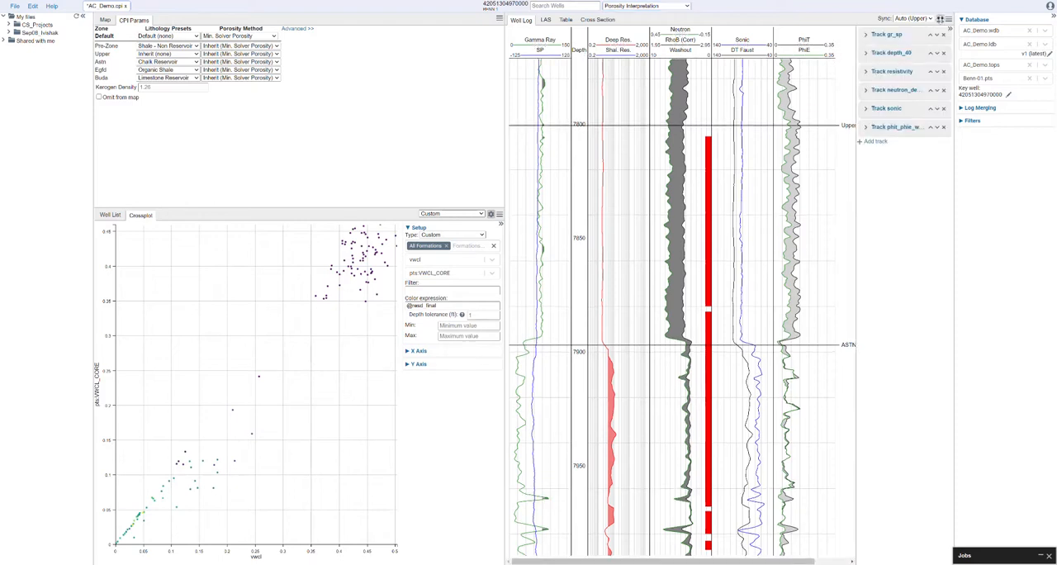
pyautogui.click(865, 128)
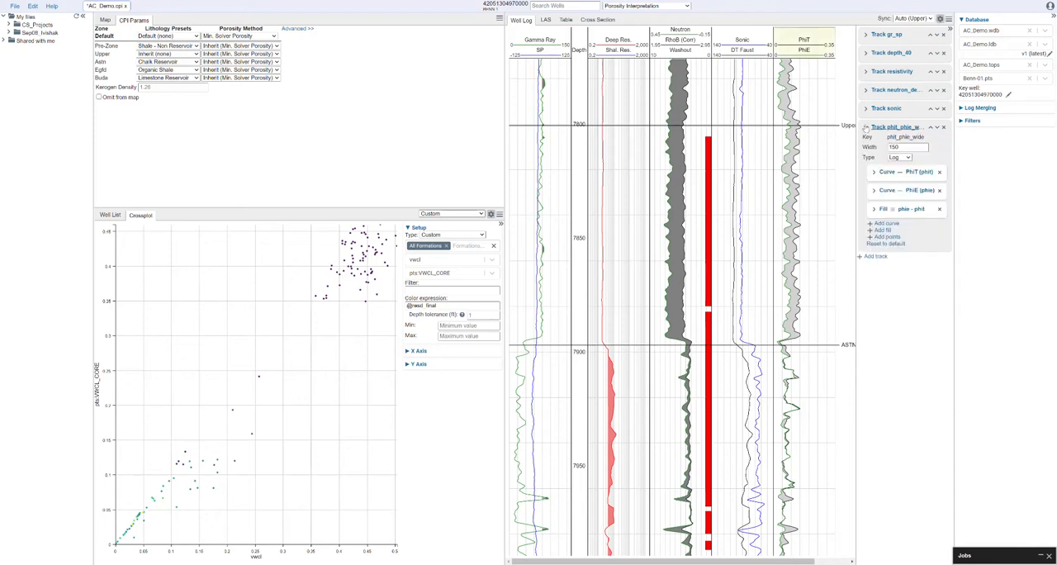
pyautogui.click(887, 237)
pyautogui.click(907, 237)
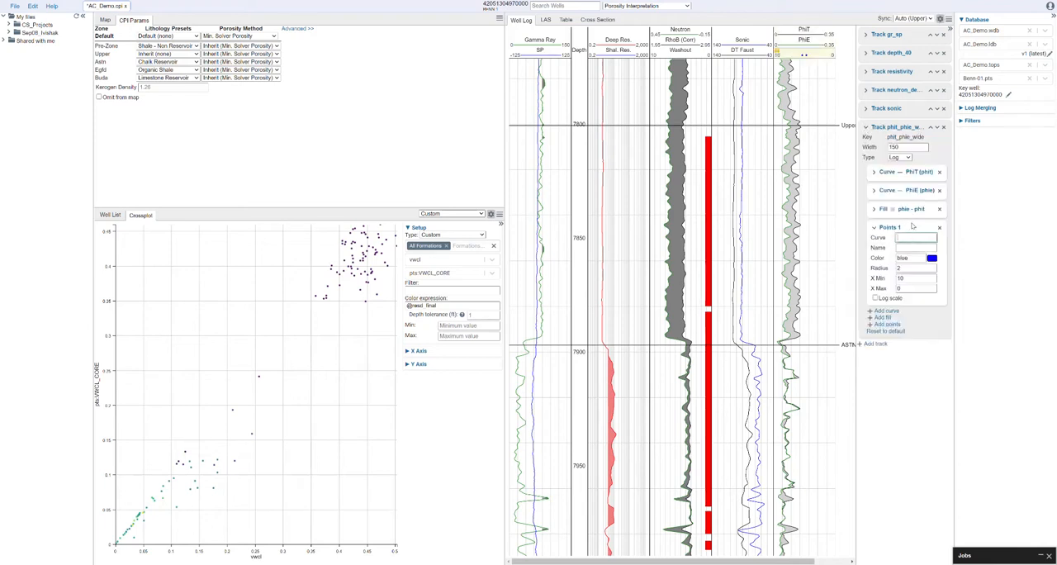
pyautogui.write('PHIT_CORE')
pyautogui.click(906, 247)
pyautogui.write('P')
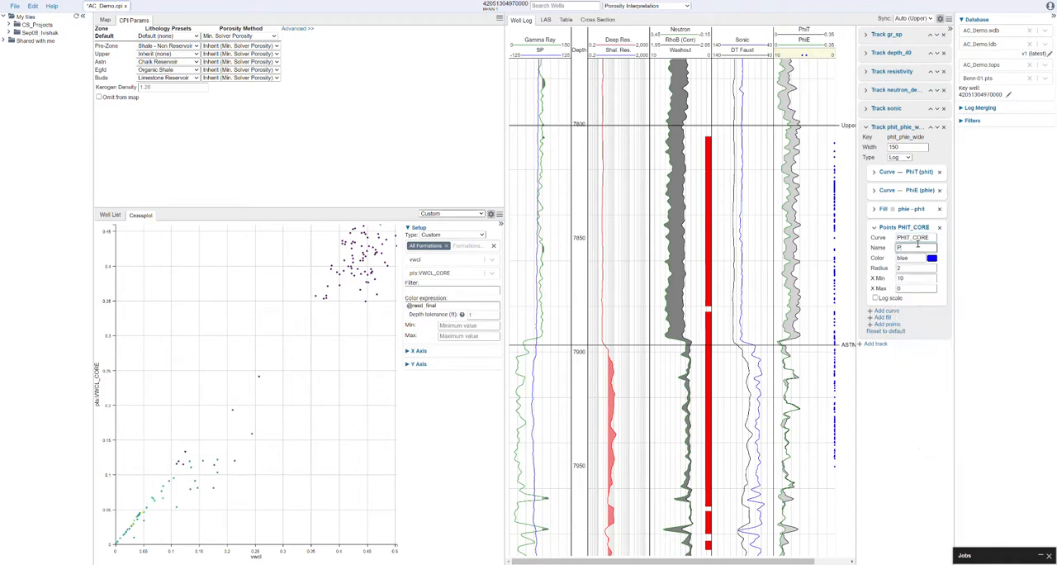
pyautogui.write('hi (Core')
# Step: Make the Phi (Core) points red and set their X range from 0 to 0.35
pyautogui.doubleClick(900, 257)
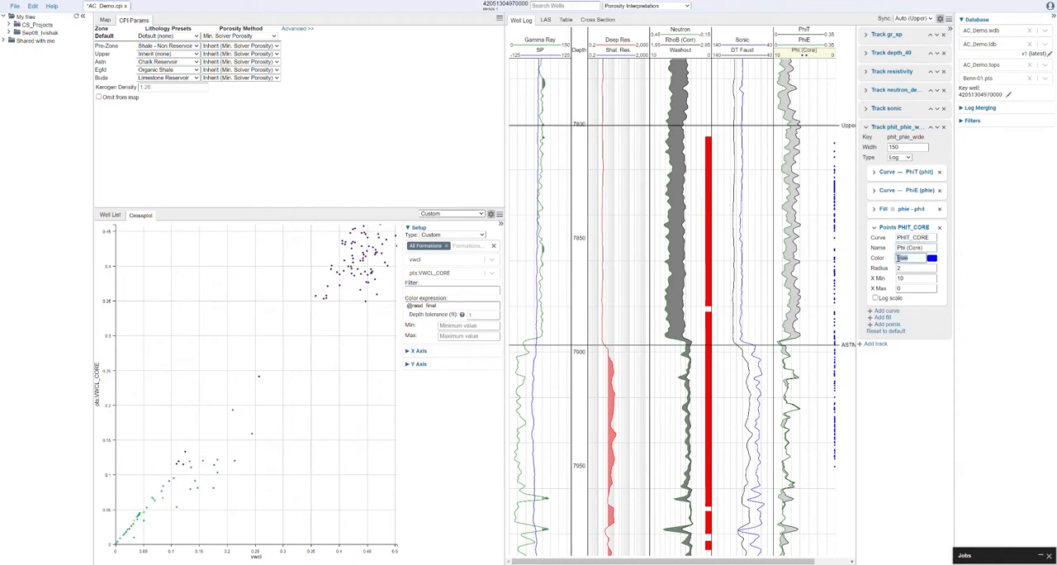
pyautogui.write('red')
pyautogui.press('Tab')
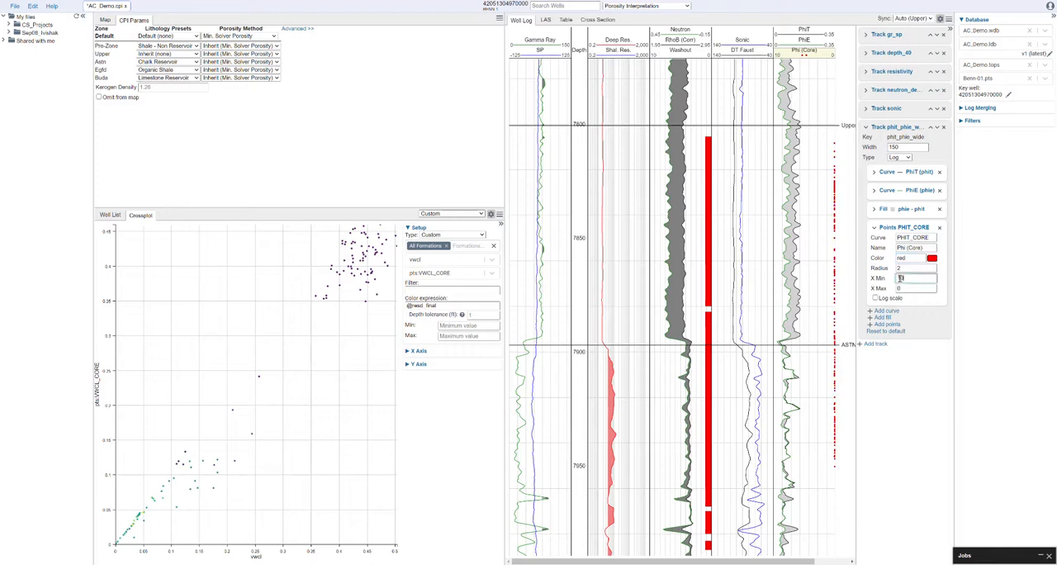
pyautogui.press('Tab')
pyautogui.write('0.35')
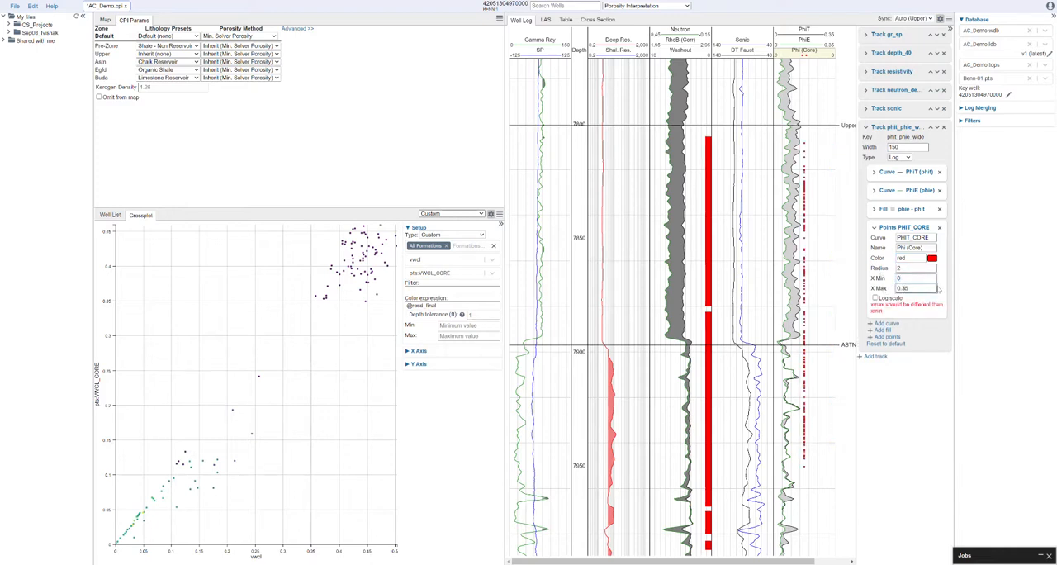
pyautogui.click(917, 278)
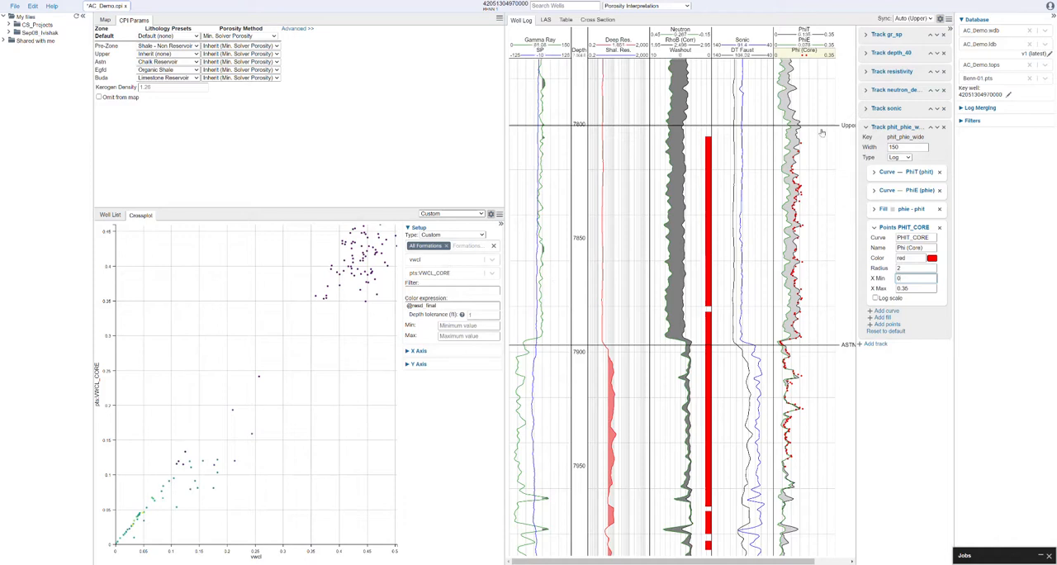
# Step: Change the crossplot to show phit on the X axis against pts:PHIT_CORE on the Y axis
pyautogui.click(435, 262)
pyautogui.write('phit')
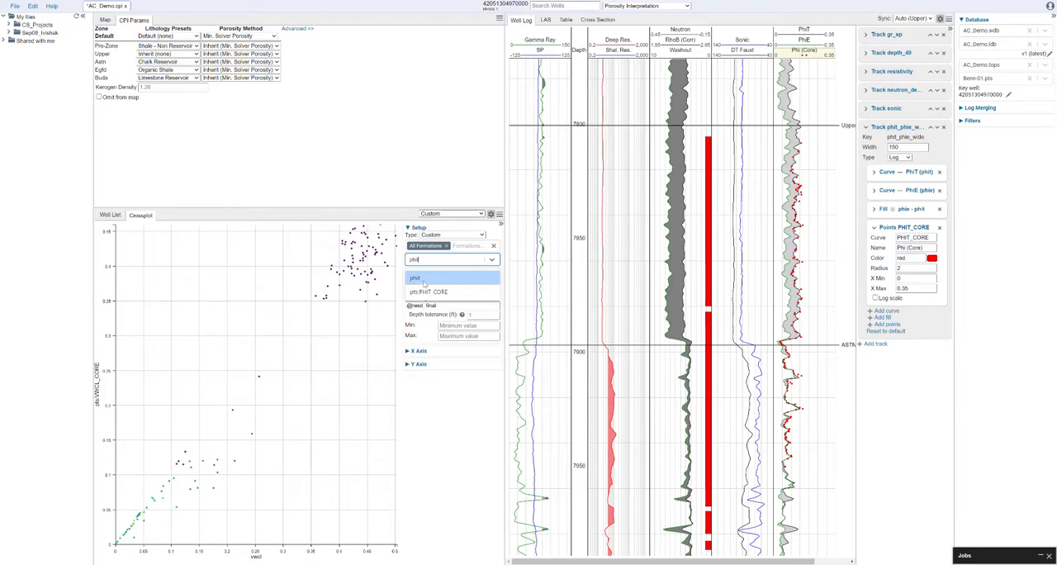
pyautogui.click(424, 279)
pyautogui.click(438, 274)
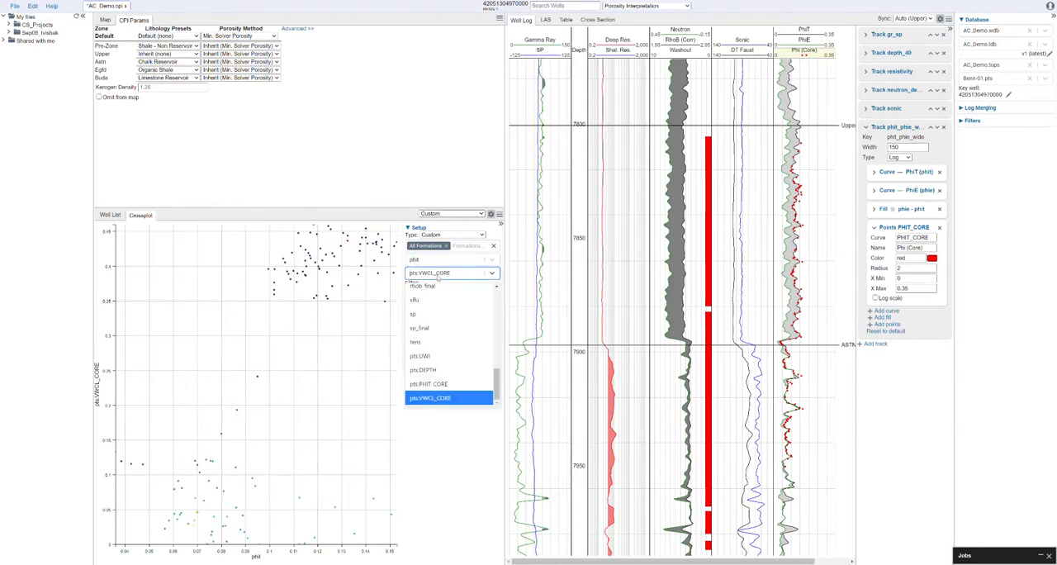
pyautogui.write('phit')
pyautogui.click(429, 305)
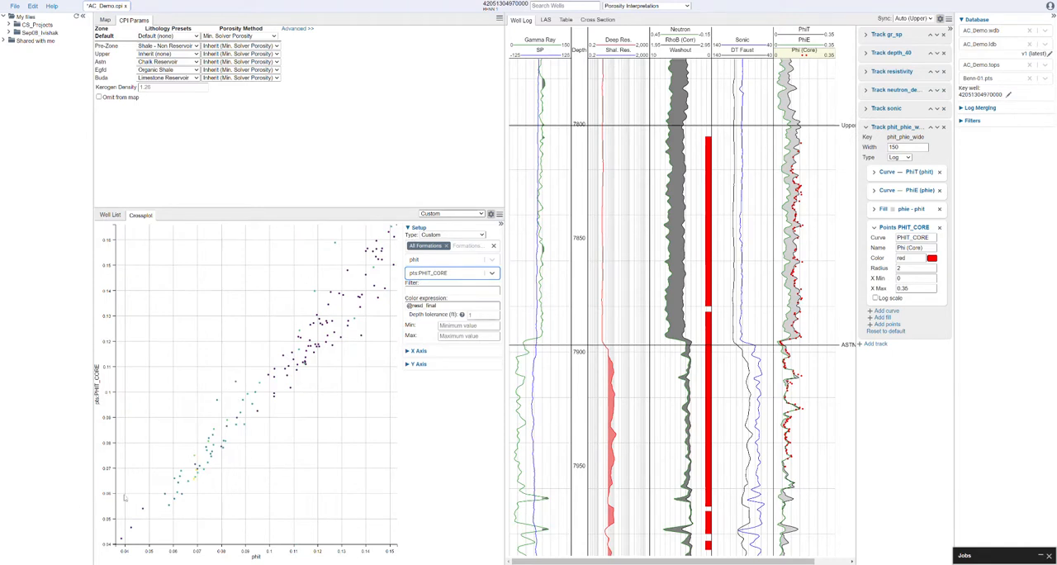
# Step: Expand the crossplot's axis settings and set the X axis range from 0 to 0.25
pyautogui.click(407, 352)
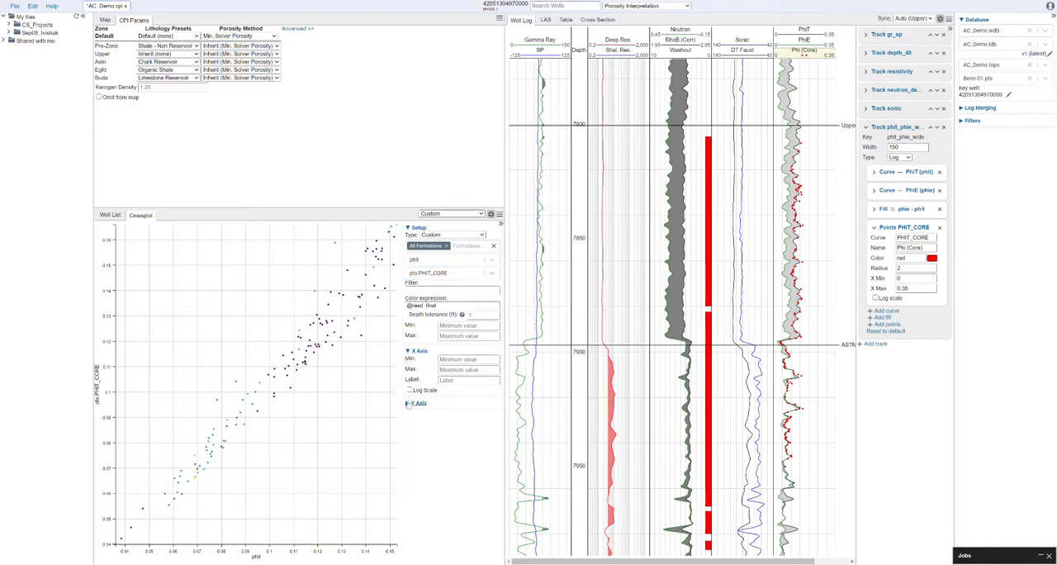
pyautogui.click(409, 404)
pyautogui.click(450, 360)
pyautogui.write('0')
pyautogui.click(458, 369)
pyautogui.write('0')
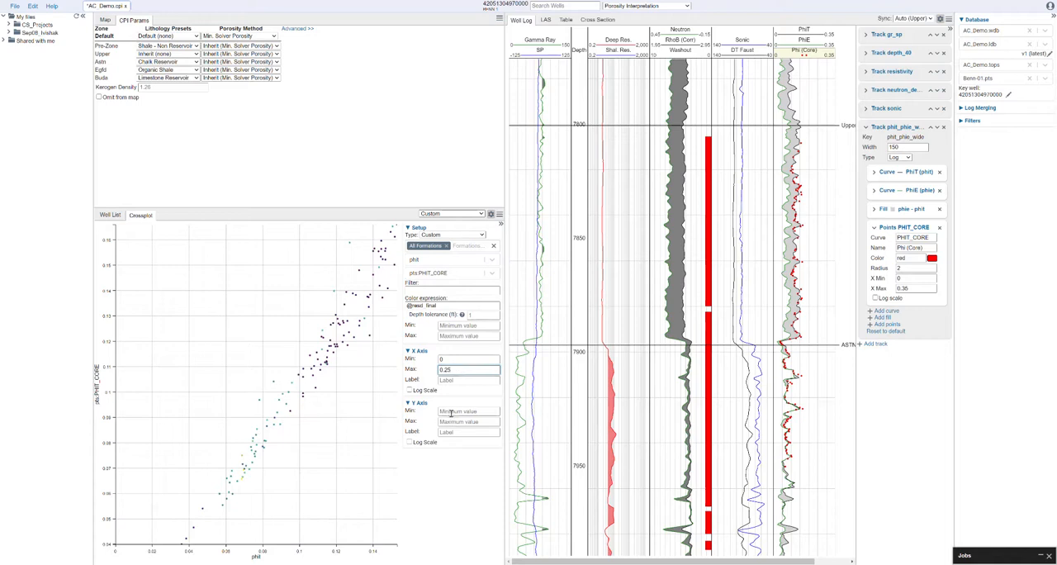
# Step: Set the crossplot's Y axis range from 0 to 0.25
pyautogui.click(451, 411)
pyautogui.write('0')
pyautogui.click(451, 422)
pyautogui.write('0.25')
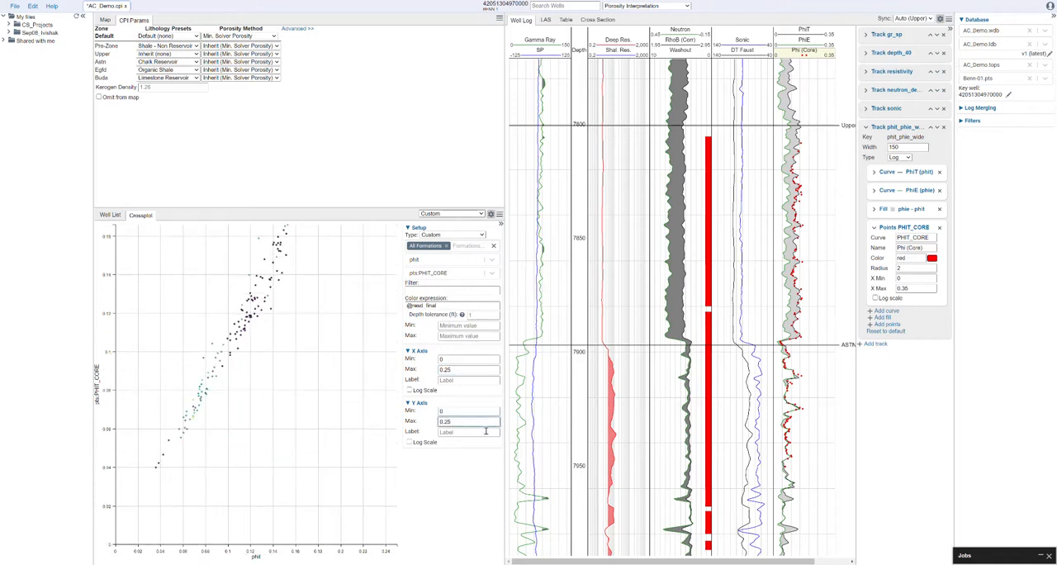
pyautogui.press('Tab')
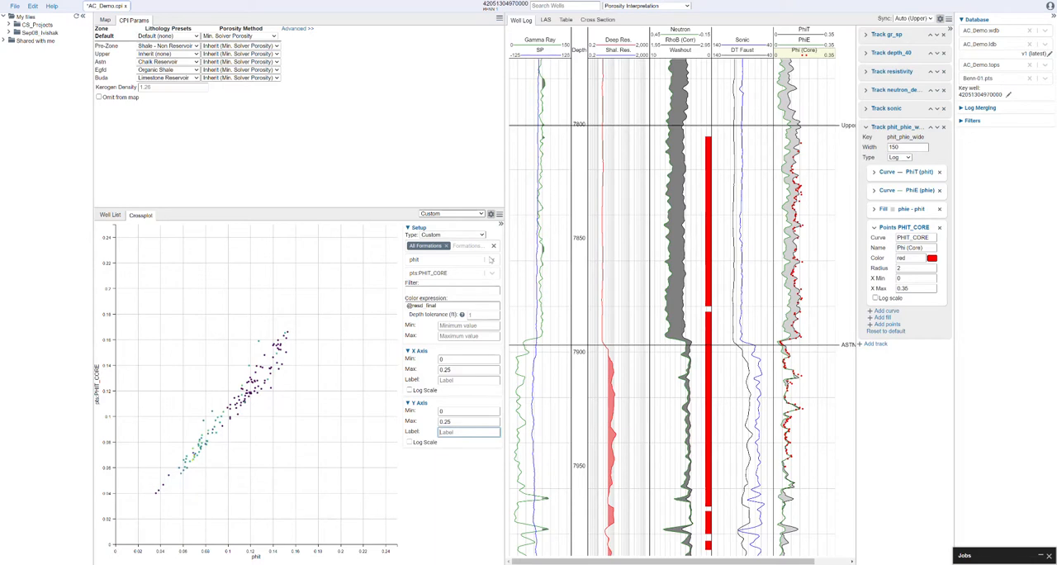
# Step: Restrict the crossplot's data to the Upper and Astn formations instead of all formations
pyautogui.click(455, 247)
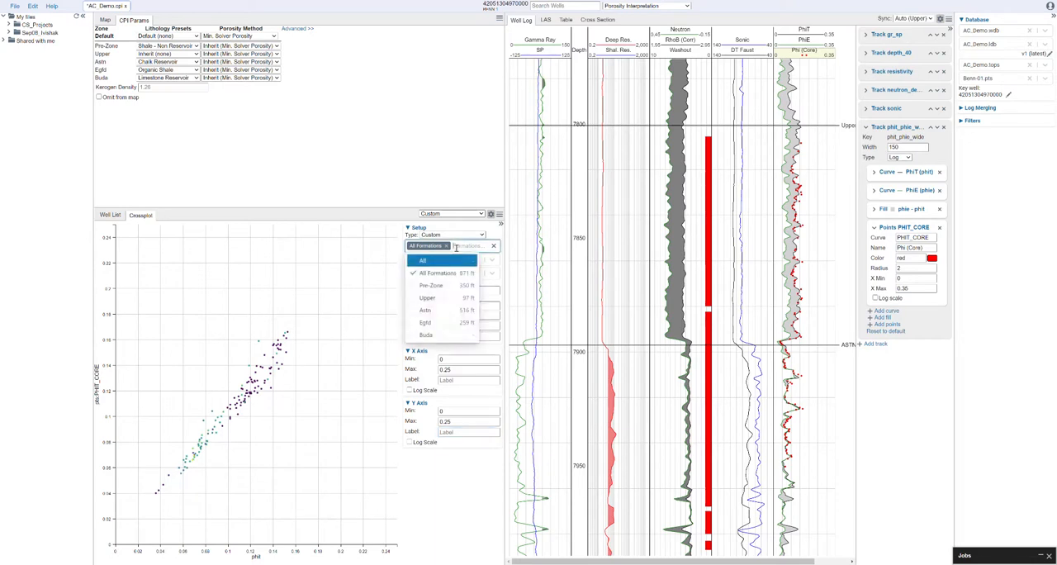
pyautogui.click(437, 299)
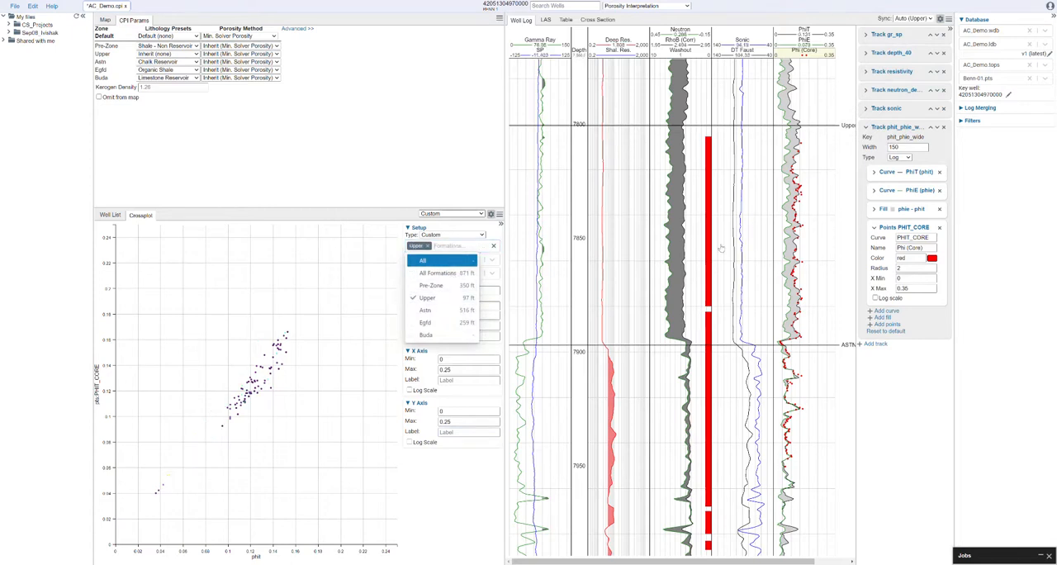
pyautogui.click(430, 311)
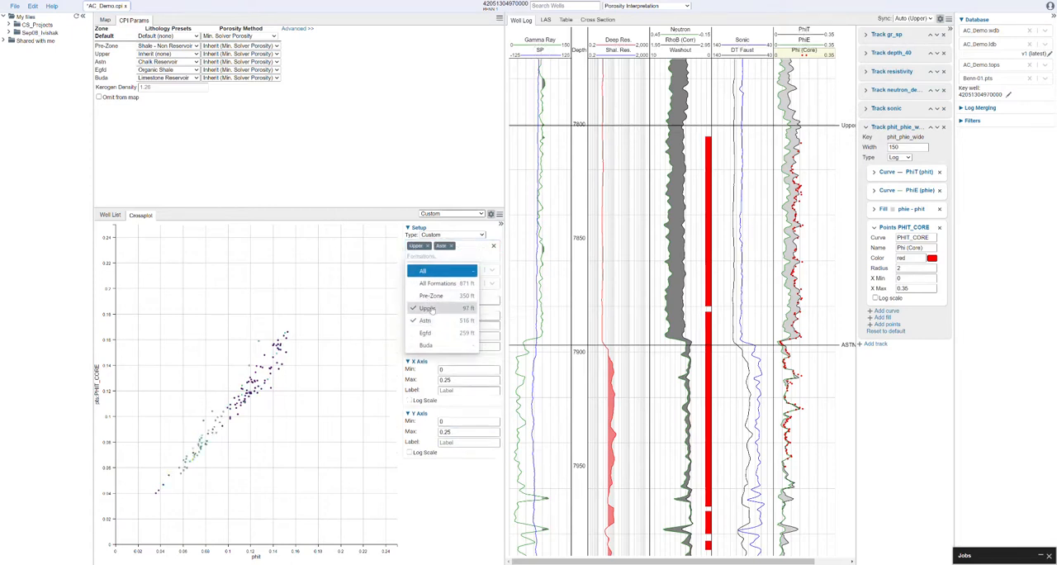
pyautogui.click(434, 307)
pyautogui.click(433, 298)
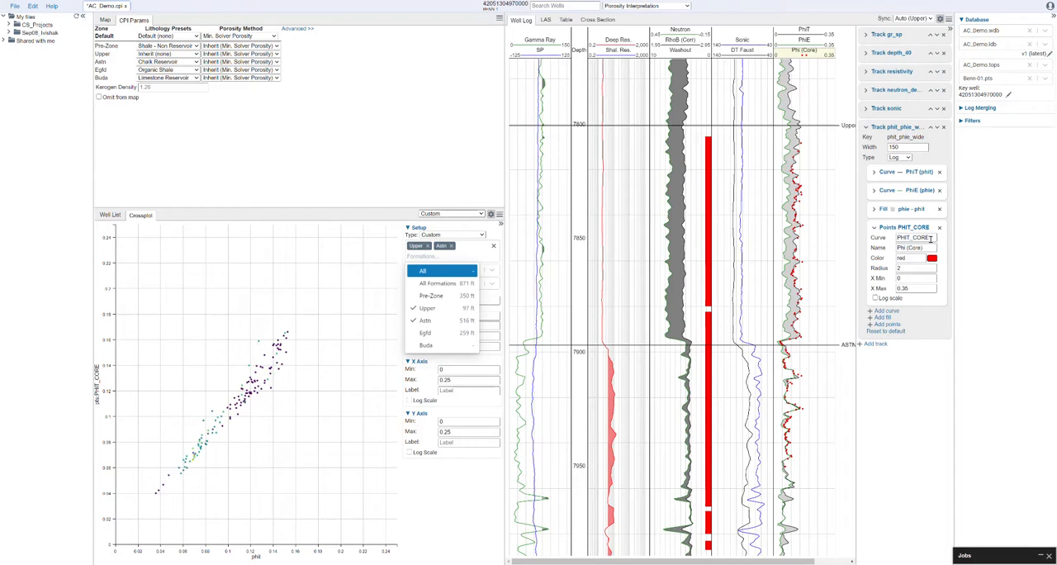
pyautogui.click(1005, 205)
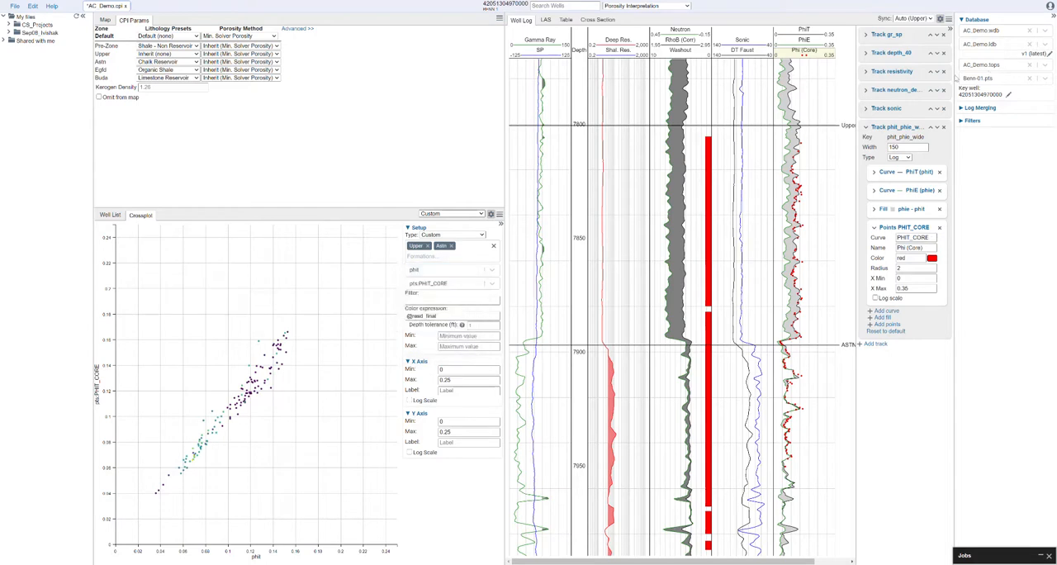